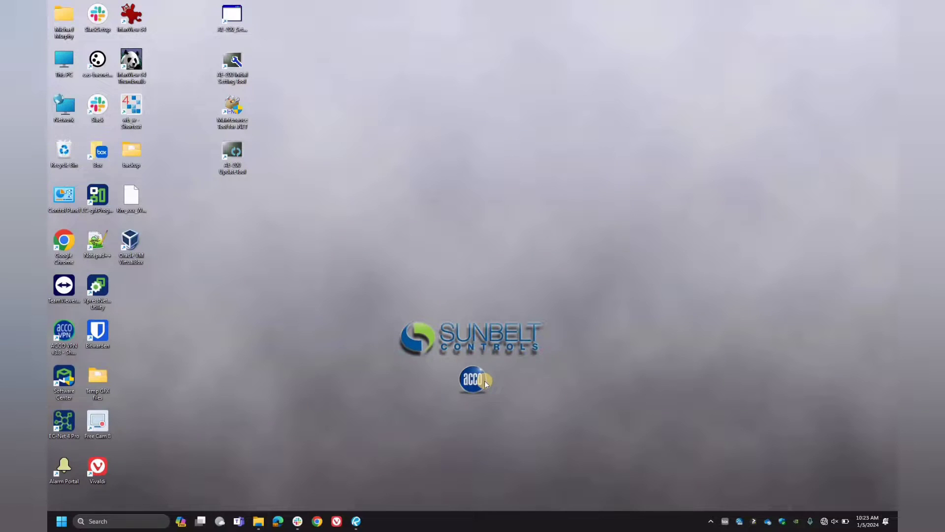
Check in Device Manager that the USB Serial Device sits on COM7.
key(super)
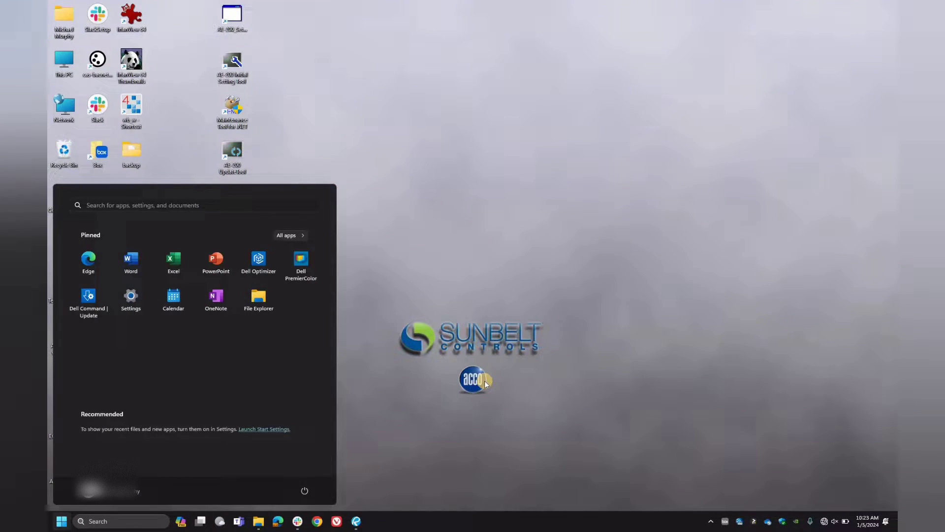
text(device Manager)
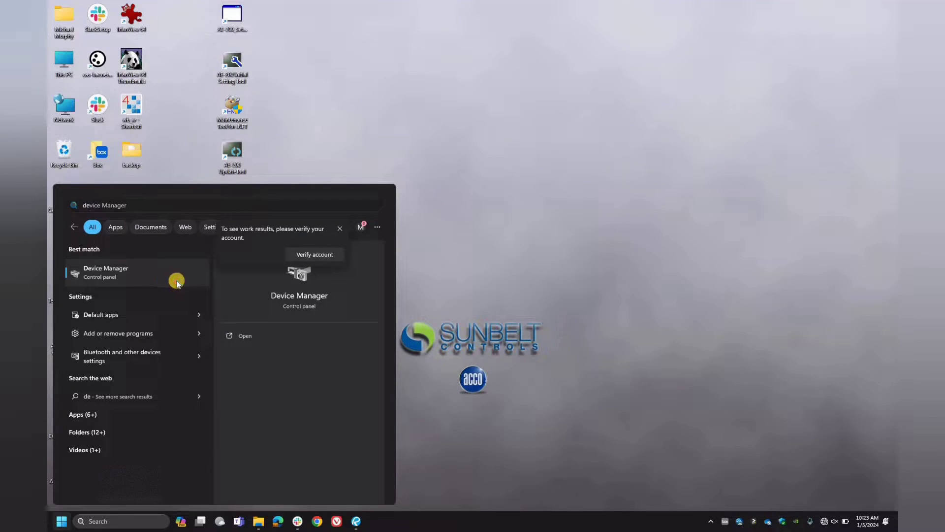
click(302, 264)
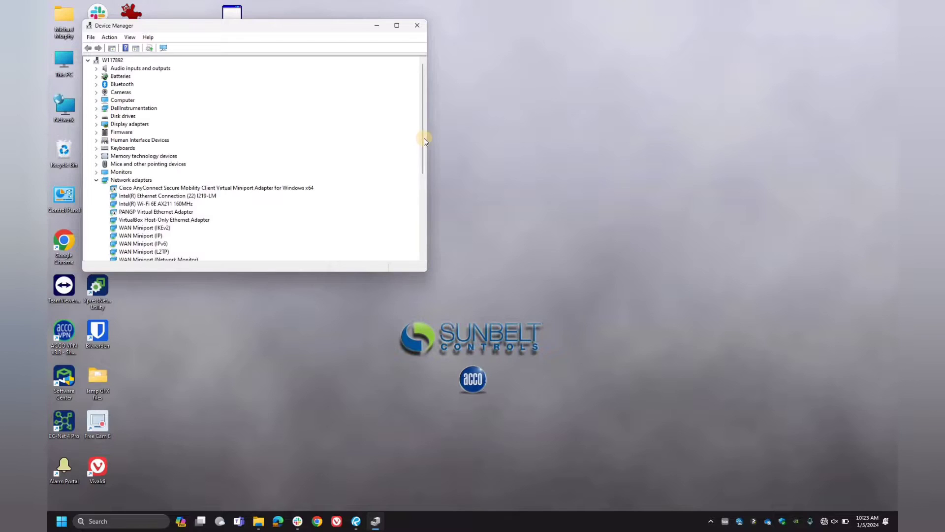
scroll(98, 157, down, 5)
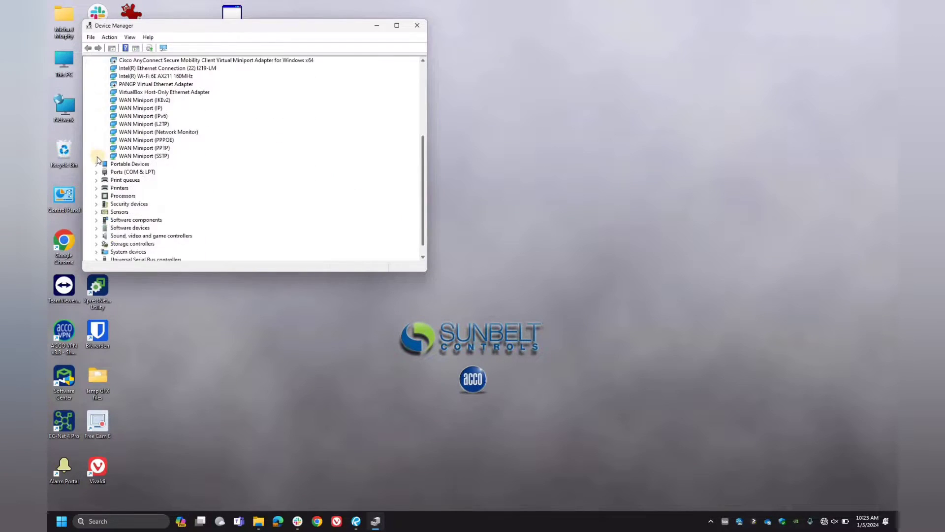
scroll(97, 160, down, 1)
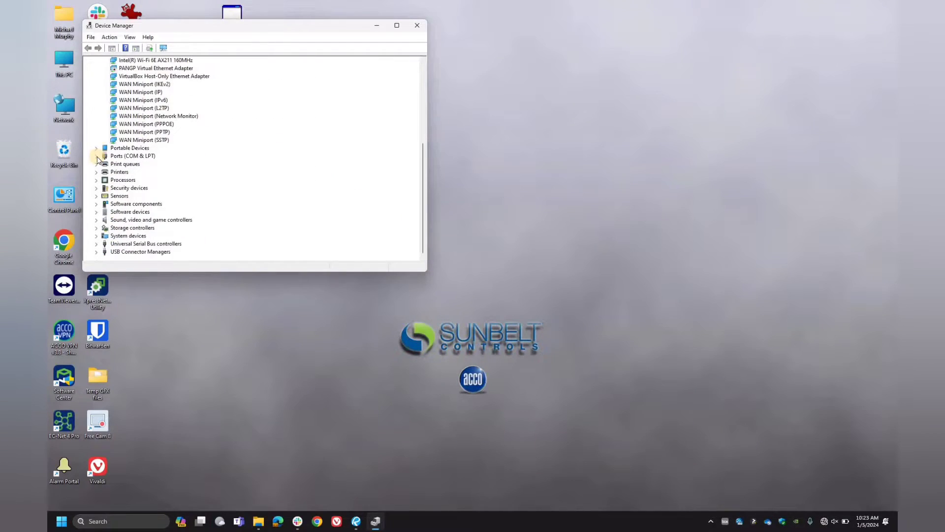
double_click(148, 157)
click(172, 164)
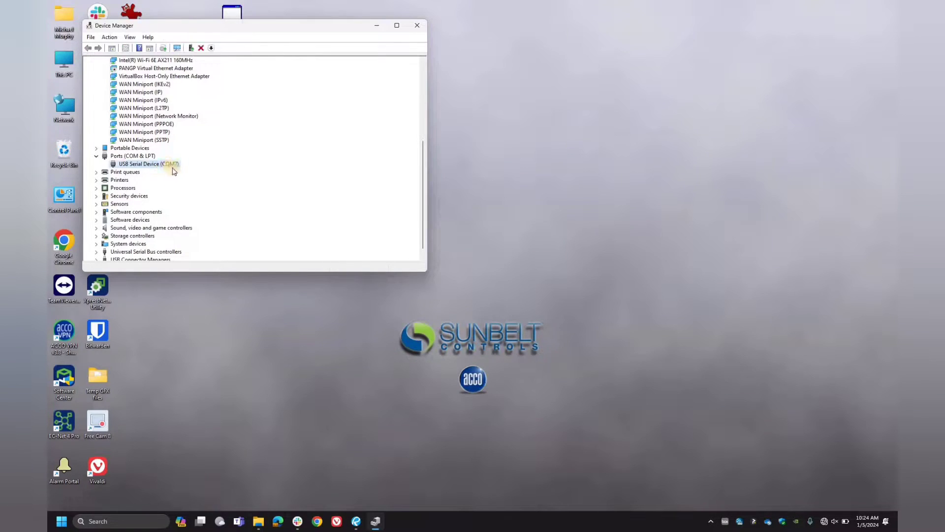
click(417, 31)
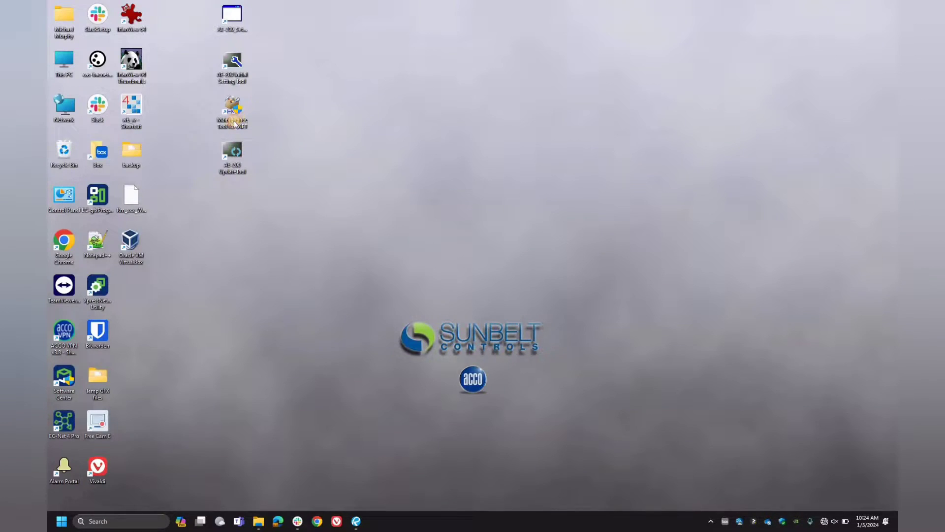
Launch the Maintenance Tool, accepting default display scaling and Fahrenheit and pound/inch2 units.
click(270, 111)
double_click(237, 114)
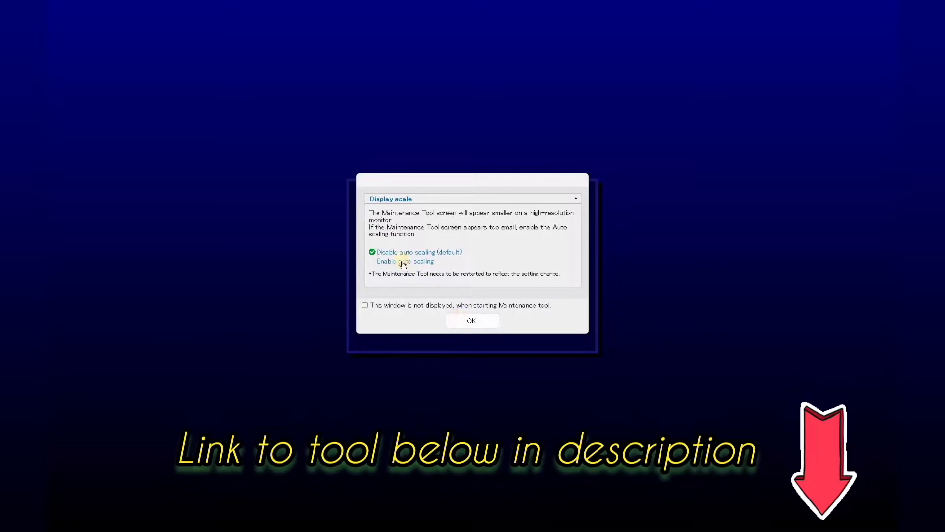
click(469, 319)
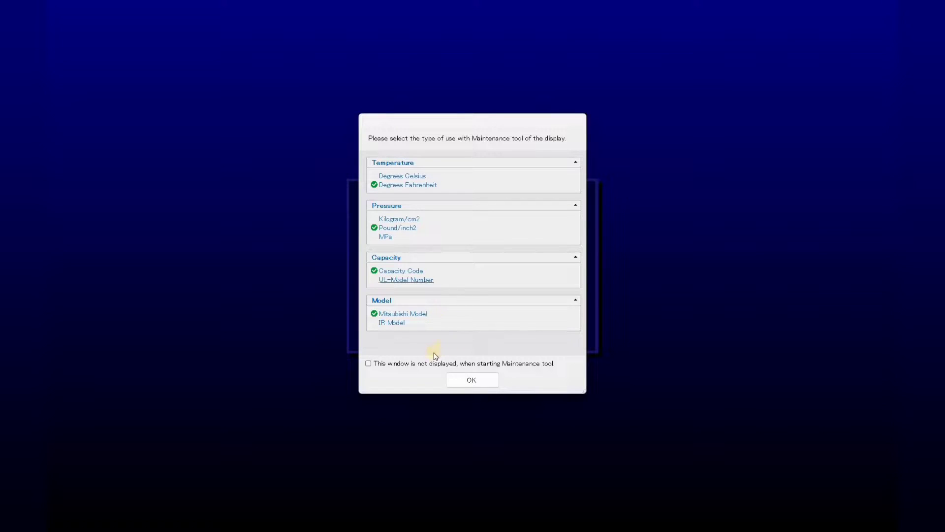
click(471, 381)
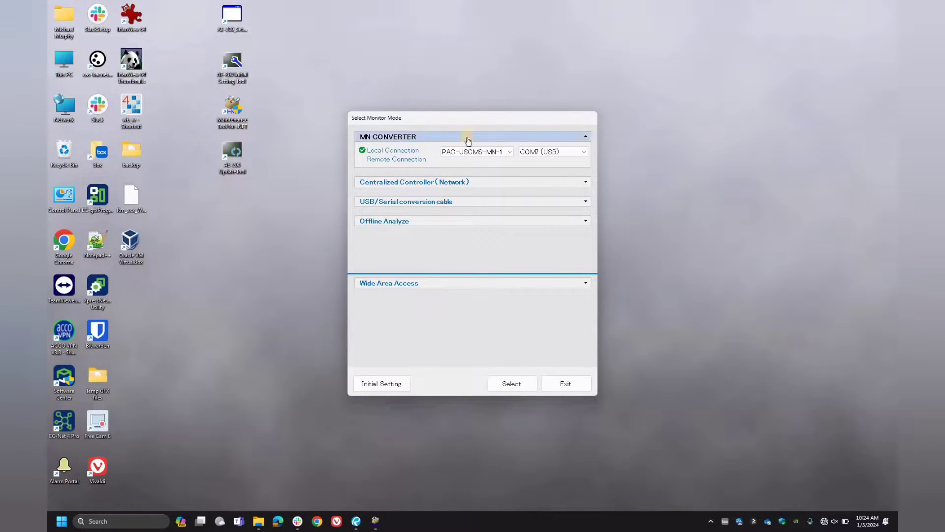
Set up a local MN Converter connection using PAC-USCMS-MN-1 on COM7 (USB).
click(383, 151)
click(384, 151)
click(391, 155)
click(511, 153)
key(alt+Down)
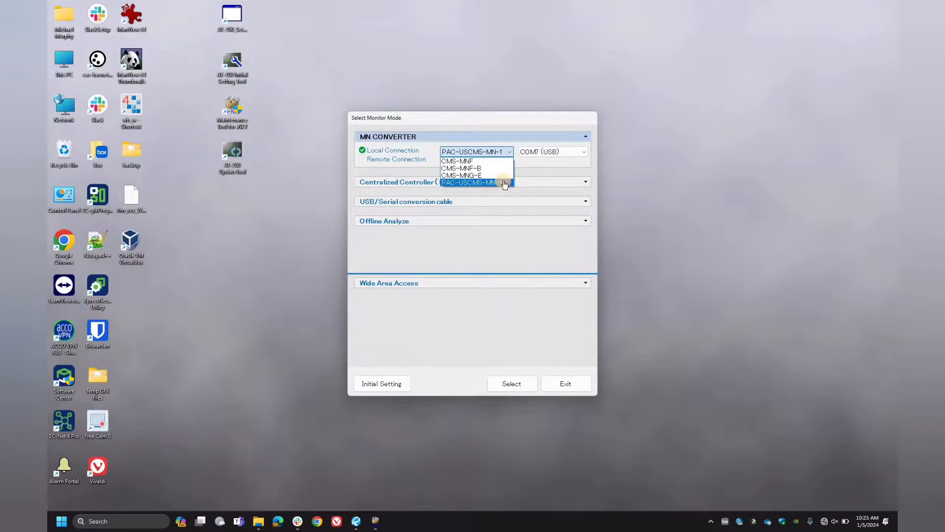
key(Escape)
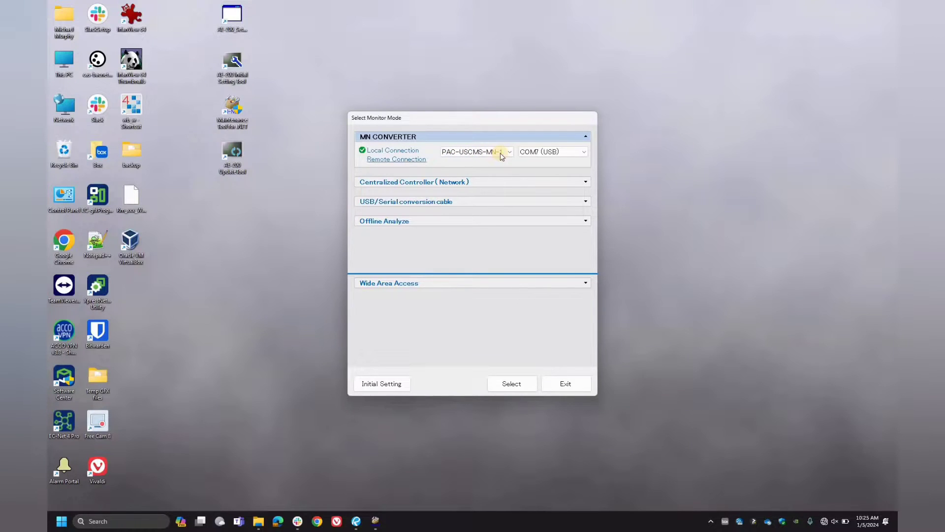
click(562, 159)
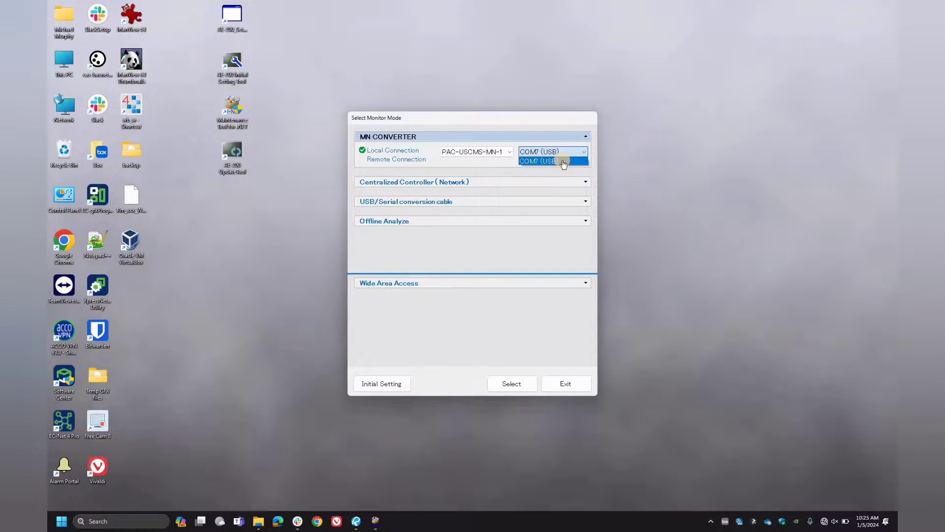
click(563, 162)
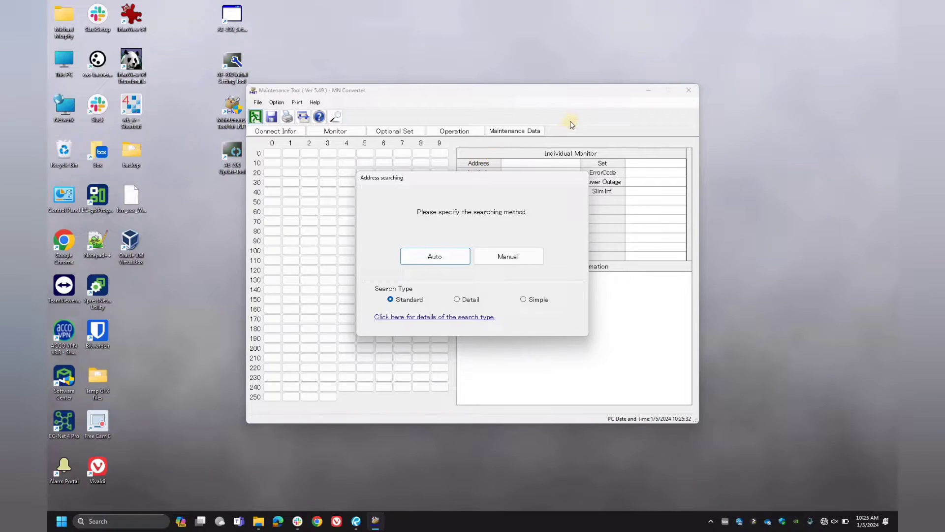
Move the address search prompt aside and run an Auto search with Standard search type.
drag(389, 177, 414, 157)
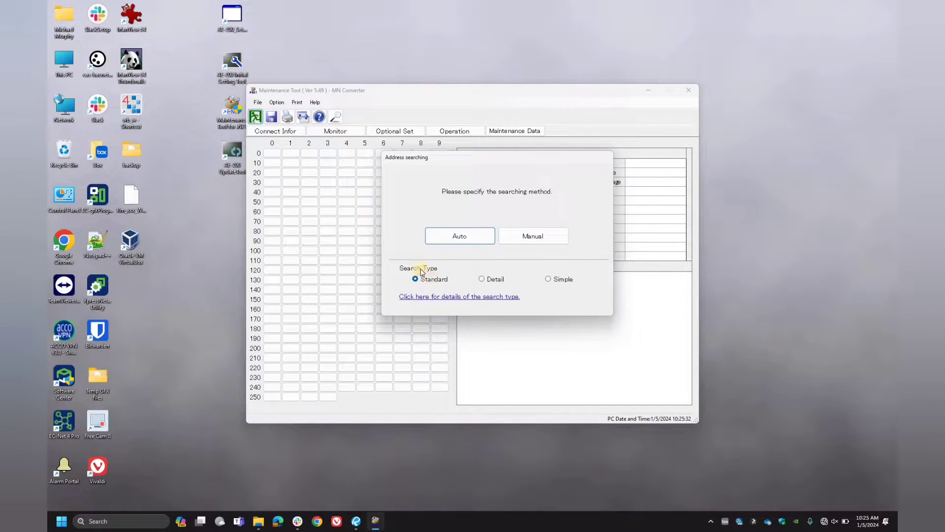
click(476, 237)
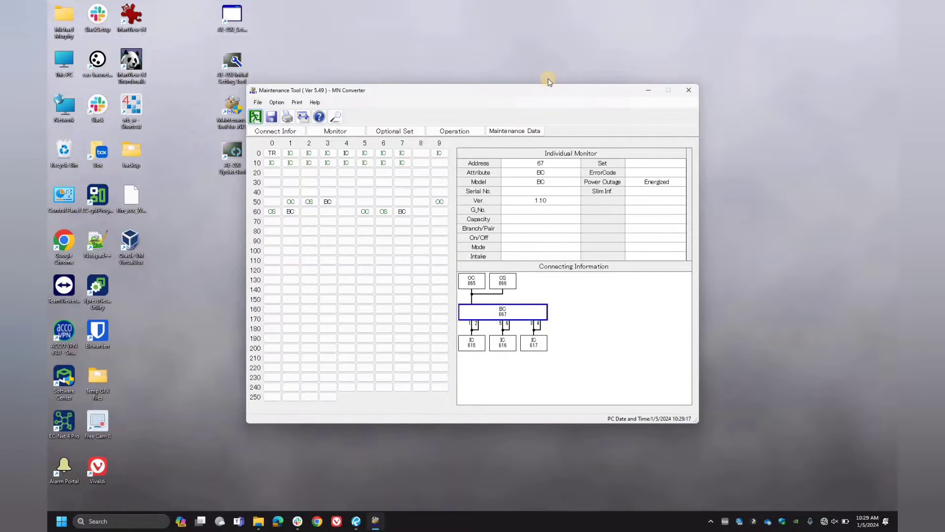
Reposition the window and show details of the EW-50A TR controller at address 0.
drag(547, 78, 474, 57)
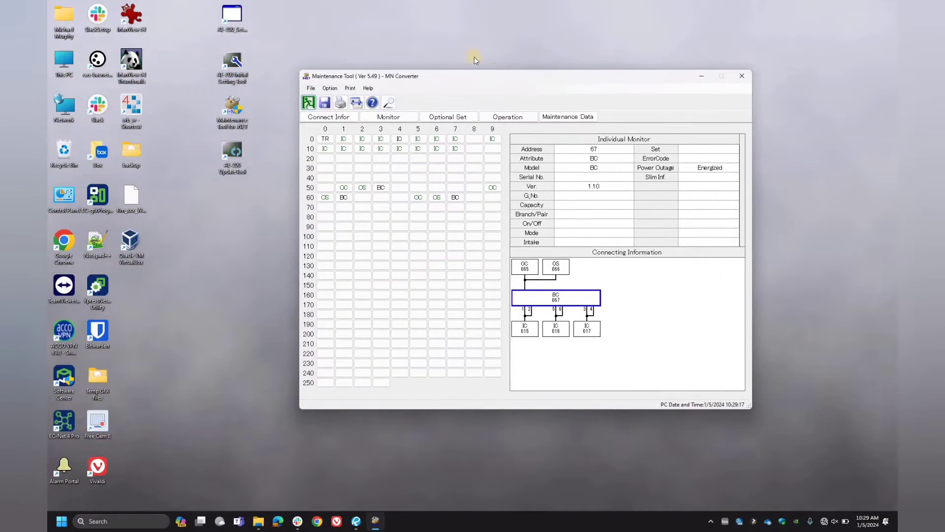
click(326, 139)
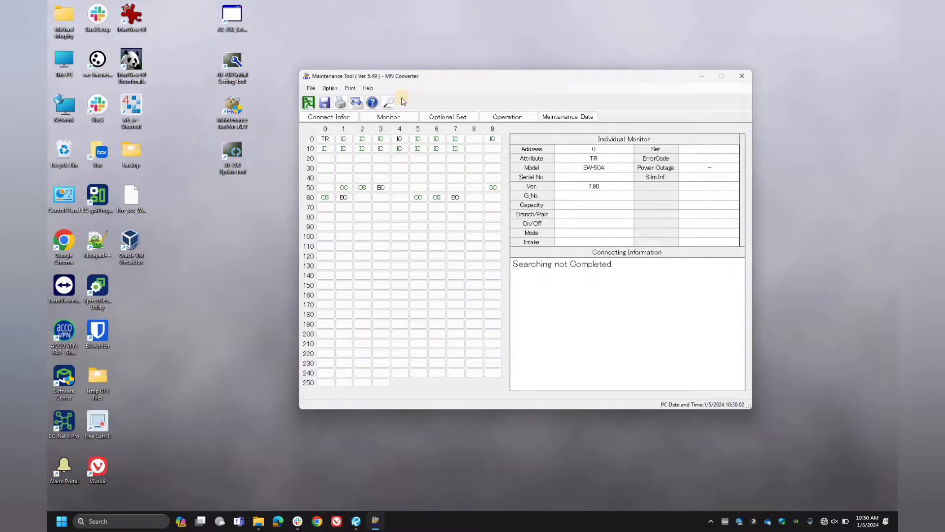
Review indoor units 001 and 002 from the grid and the circuit diagram.
click(345, 140)
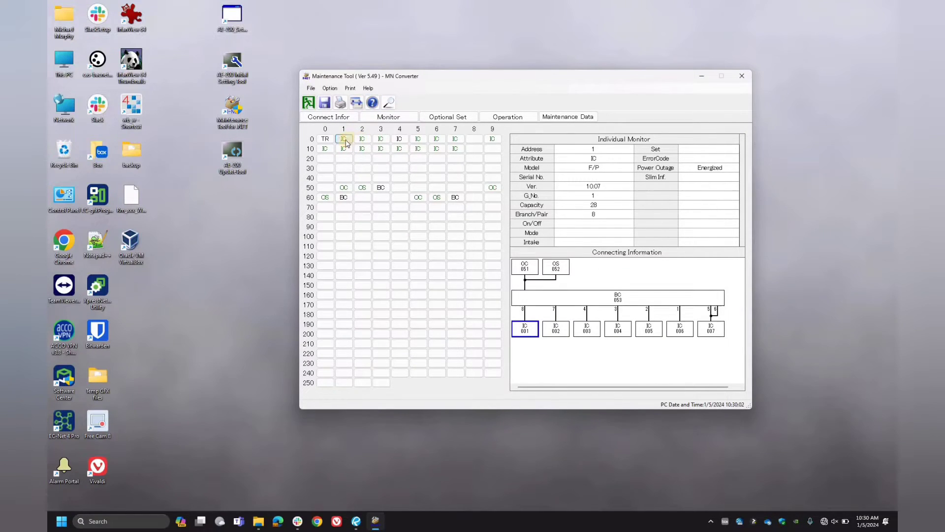
click(363, 142)
click(348, 140)
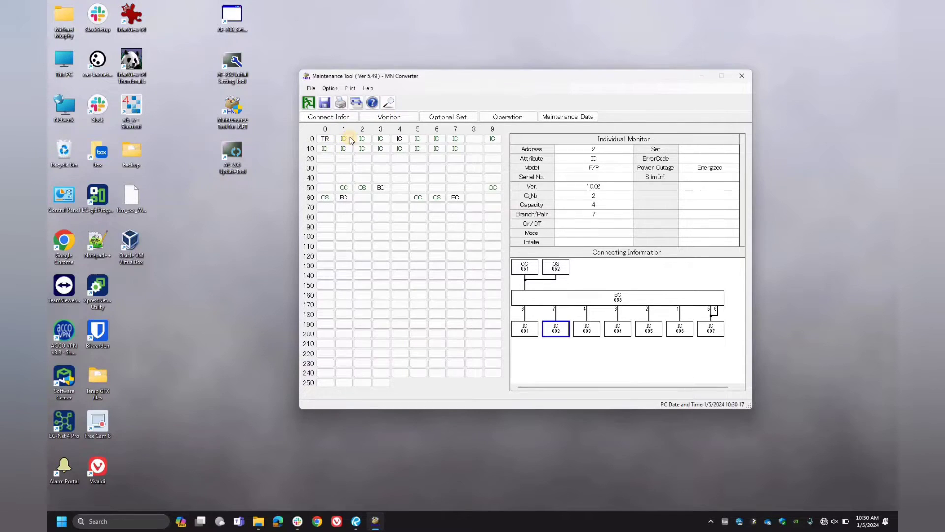
click(556, 329)
Review outdoor units 51 and 65 and BC controllers 67 and 53, then clear the details.
click(347, 190)
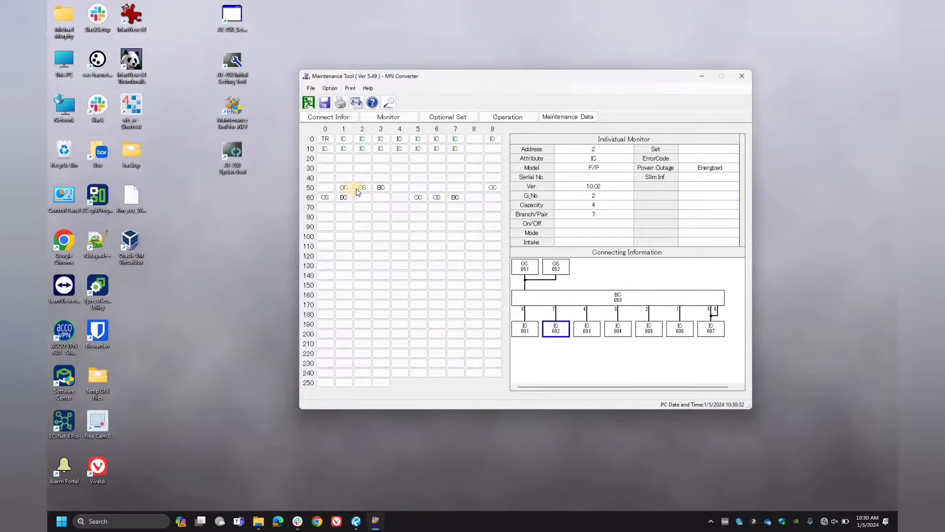
click(418, 197)
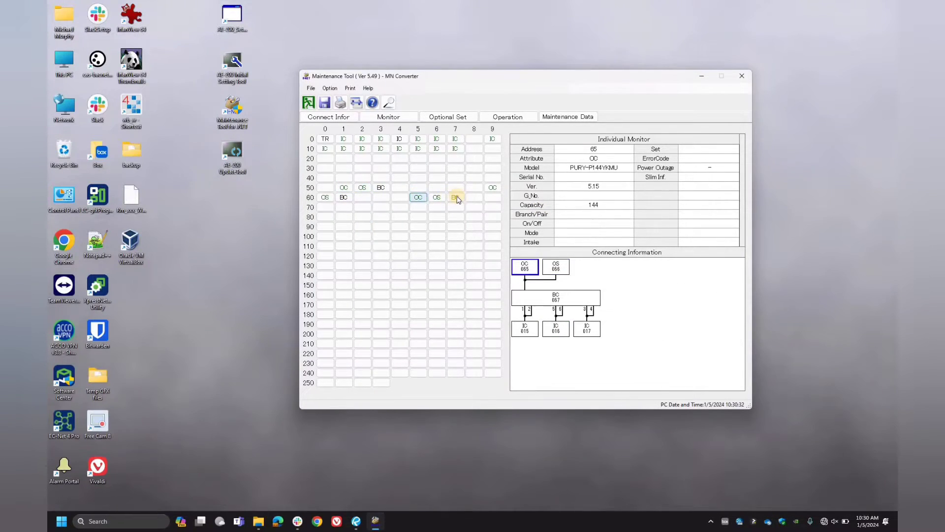
click(456, 198)
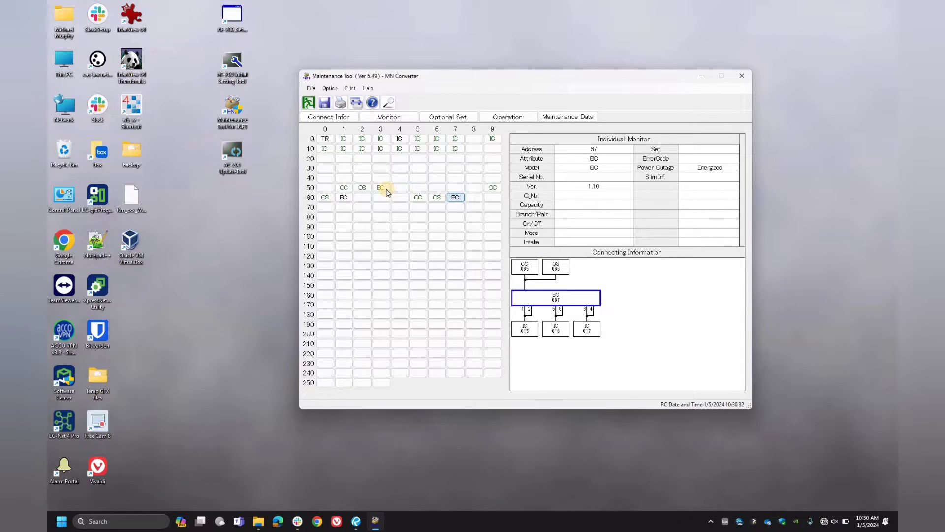
click(418, 197)
click(380, 187)
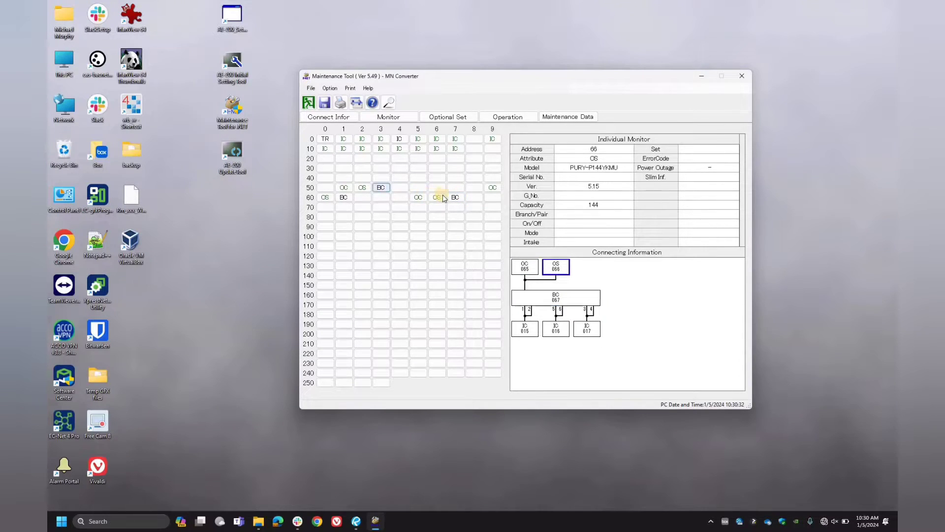
click(455, 158)
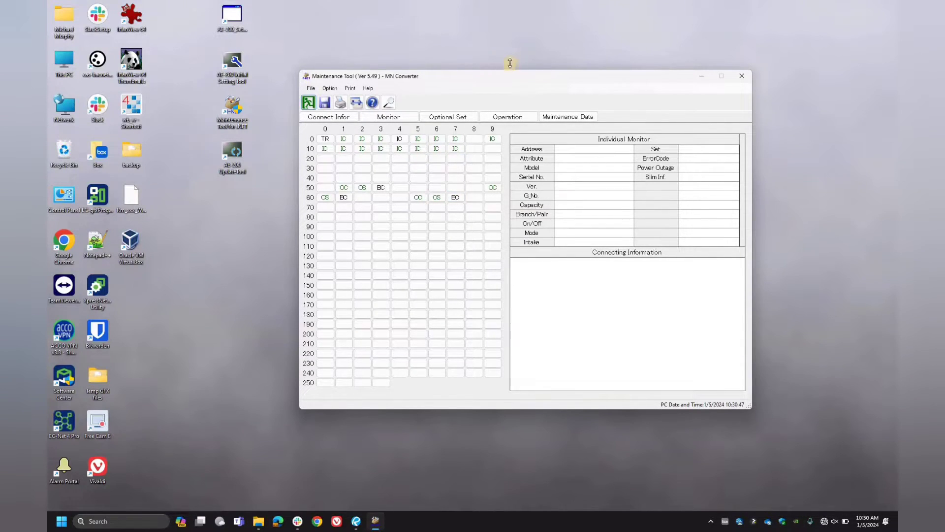
drag(529, 72, 535, 64)
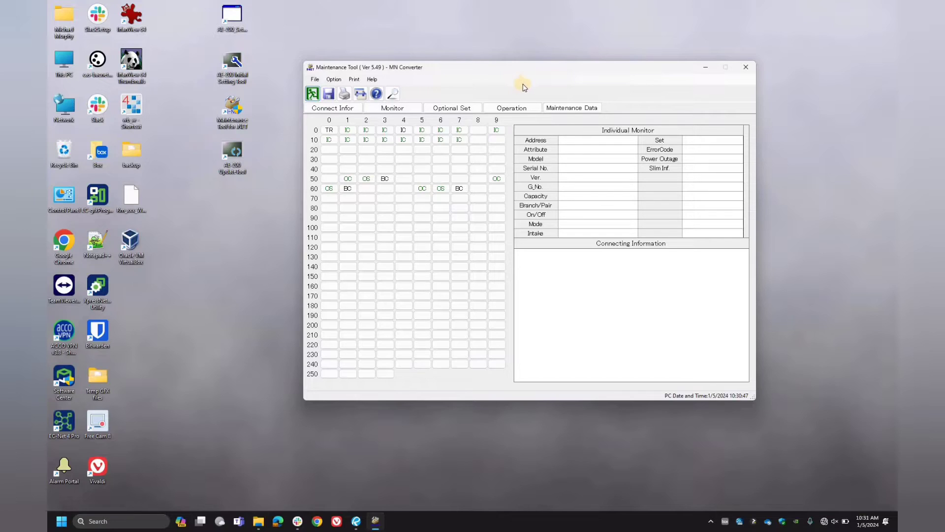
Switch to Operation mode and select indoor unit 001 to operate.
click(518, 111)
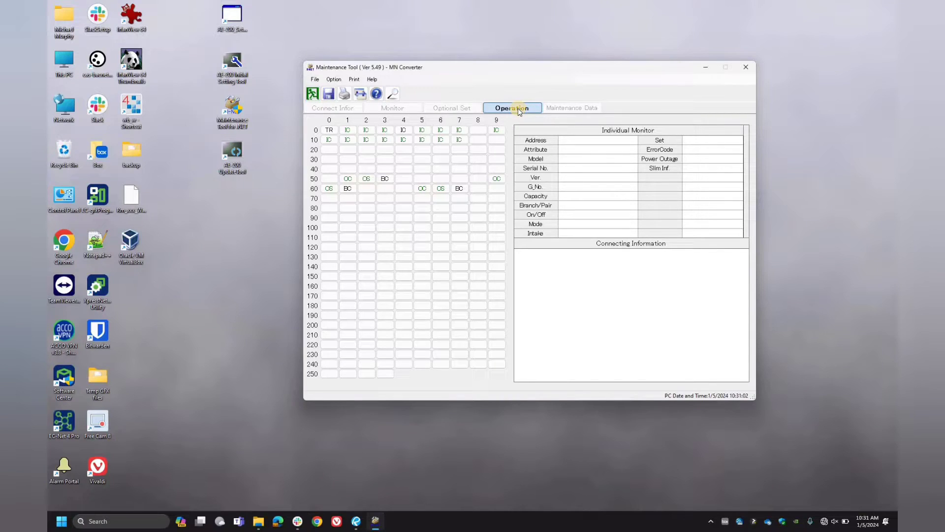
click(347, 130)
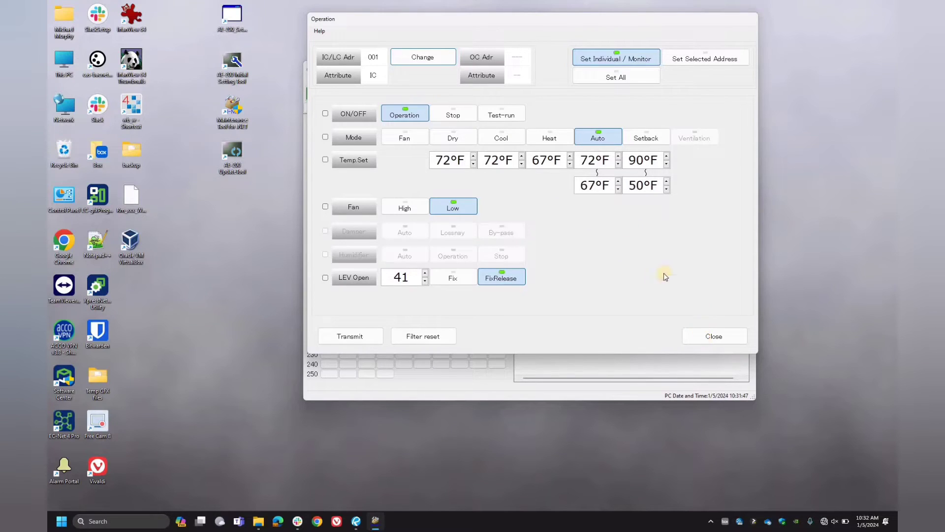
Open indoor unit 003's operation controls, set 73°F with Mode ticked, and transmit.
key(Escape)
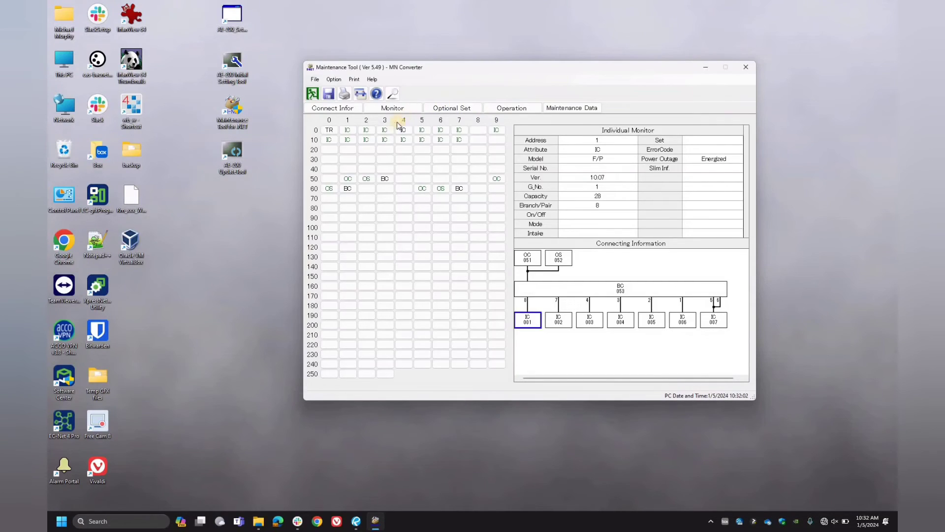
double_click(586, 322)
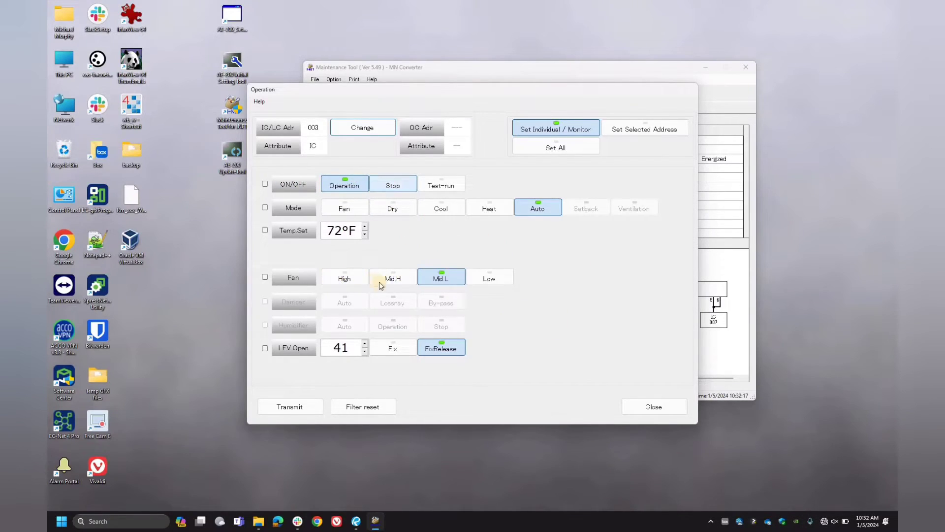
click(494, 281)
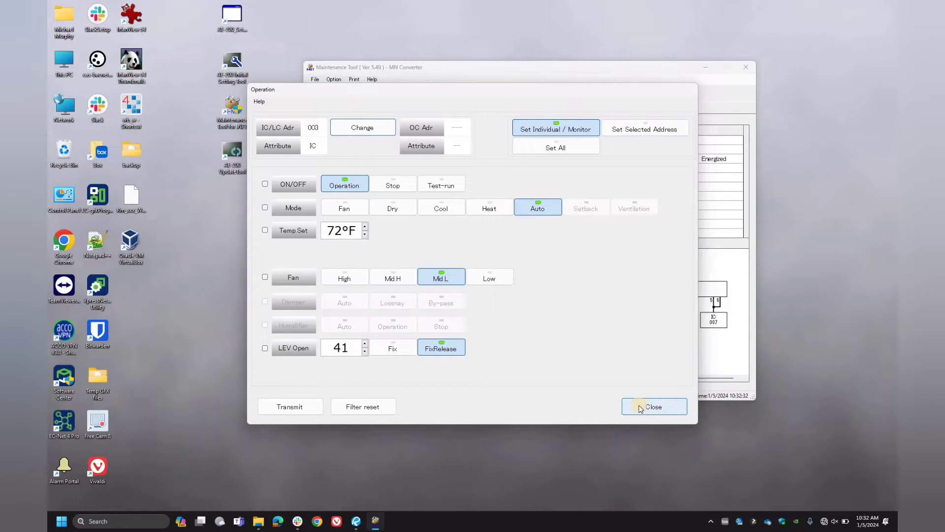
click(640, 409)
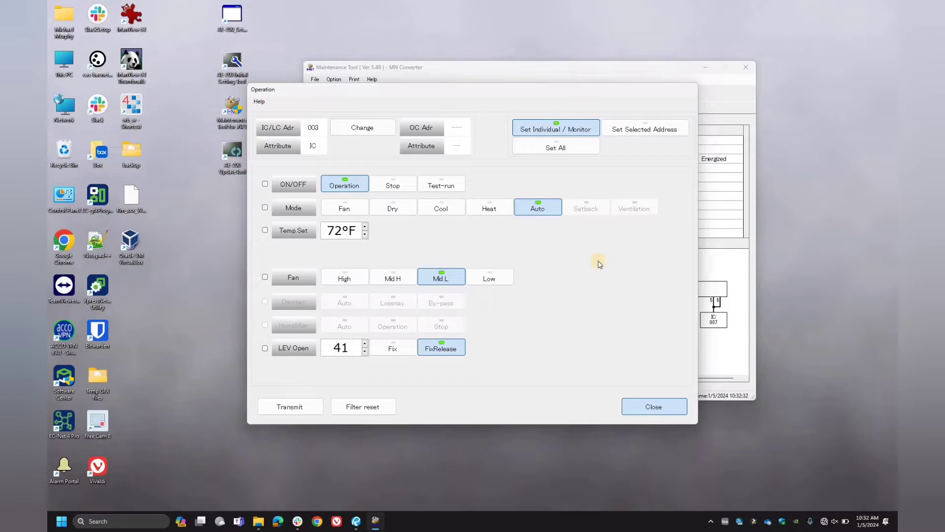
click(365, 227)
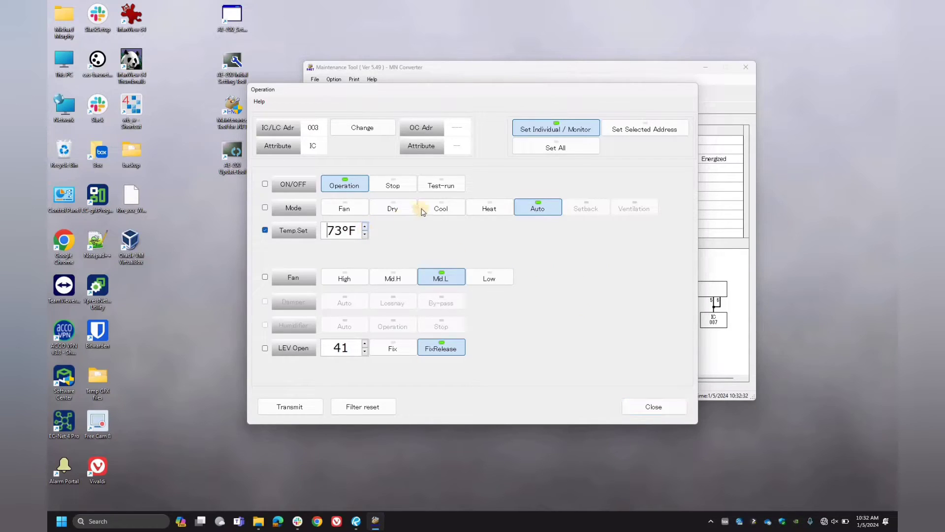
click(265, 208)
click(294, 406)
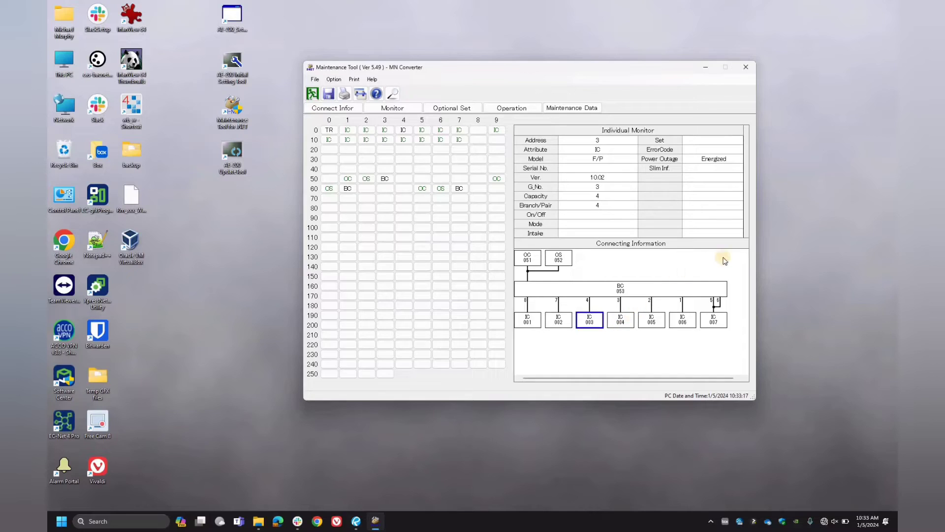
In Monitor mode, select the units including BC 53 and 67 and confirm monitoring.
click(406, 111)
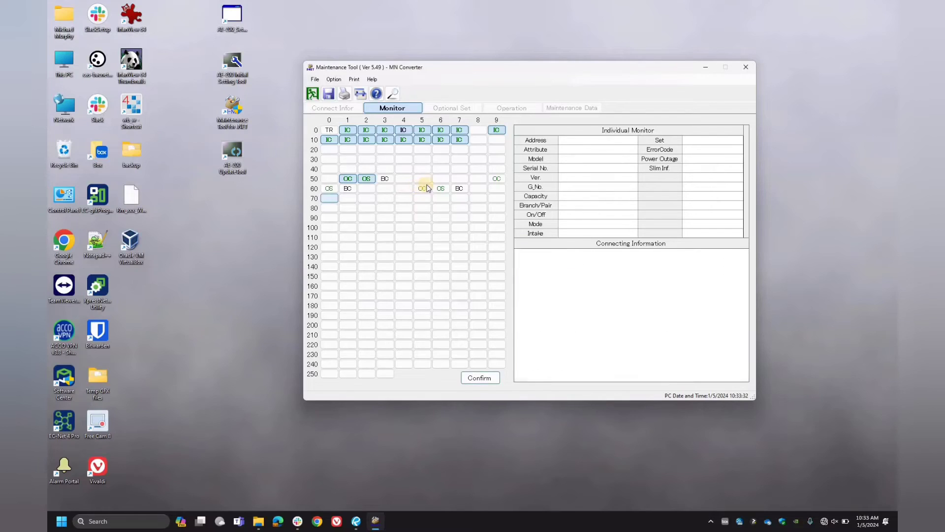
click(385, 181)
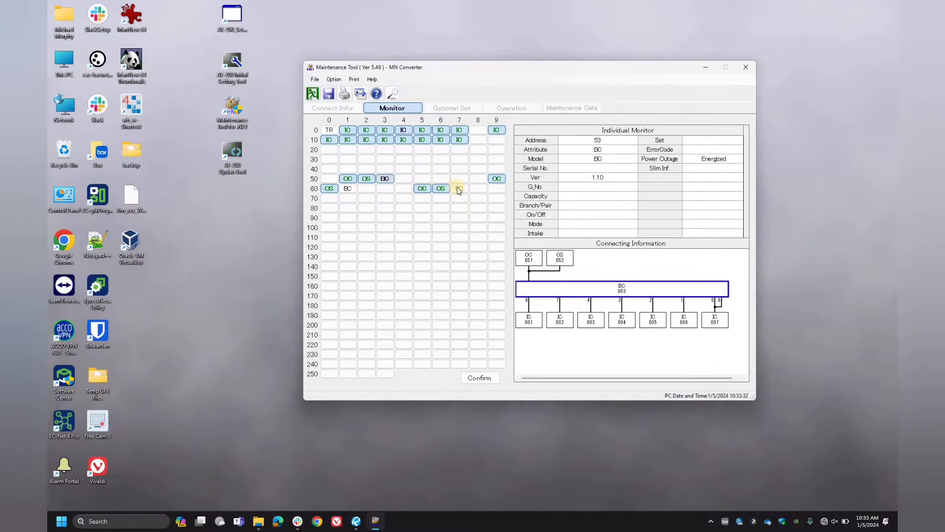
click(480, 378)
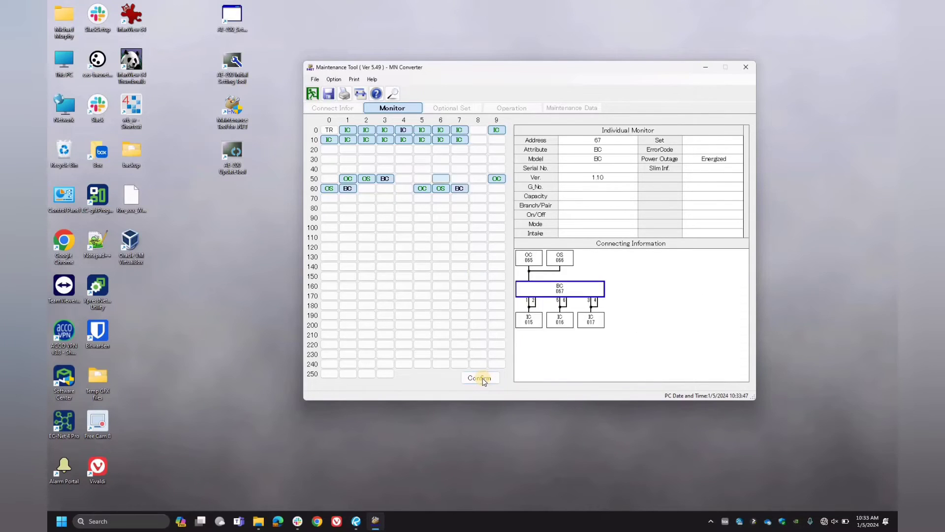
click(482, 378)
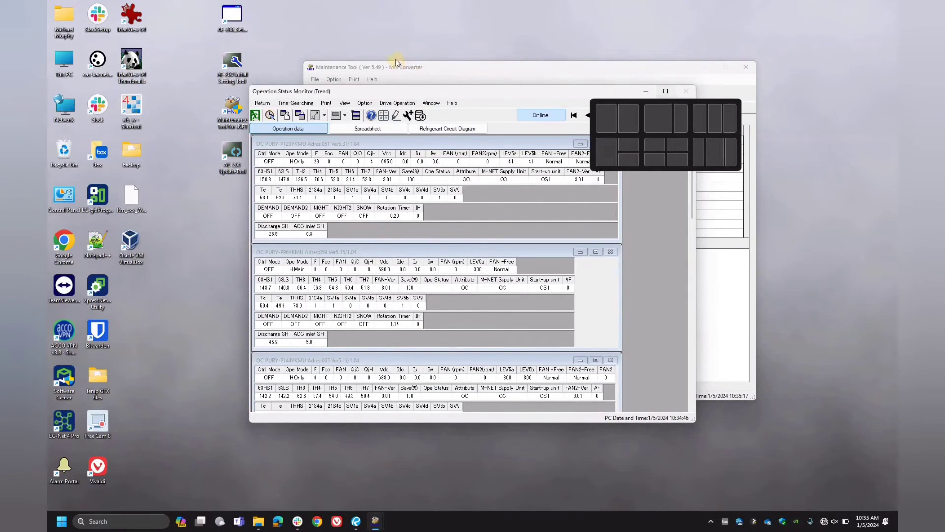
Maximize the Operation Status Monitor window to show all outdoor units' live data.
double_click(551, 91)
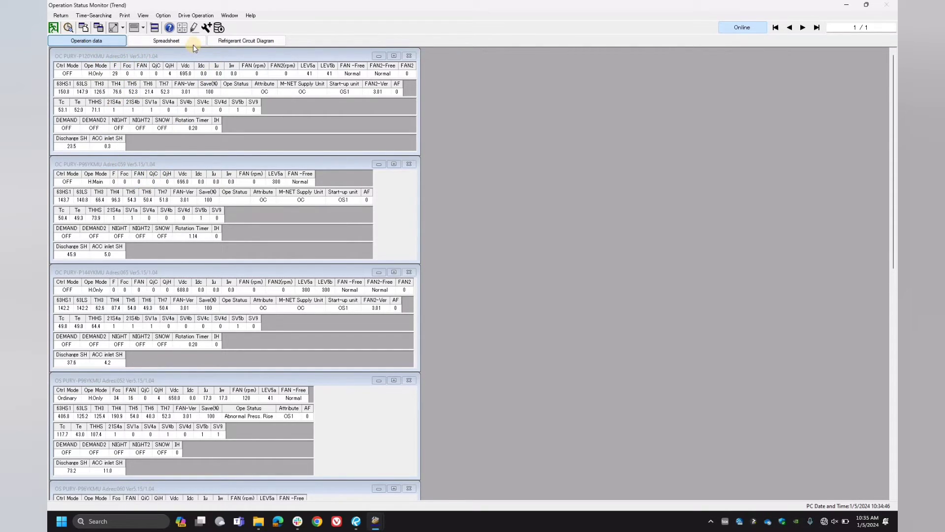
Switch to the Spreadsheet view, browse the indoor unit rows, and uncheck SH.
click(179, 42)
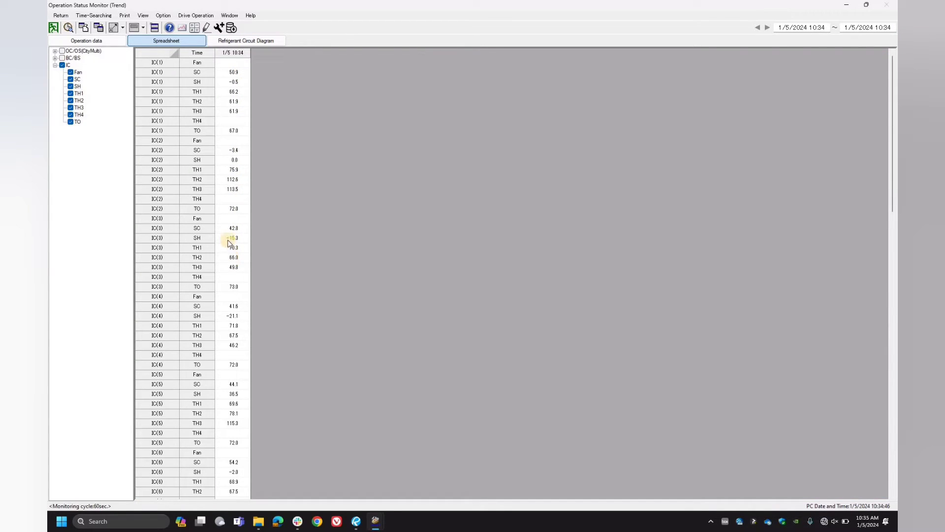
scroll(233, 263, down, 20)
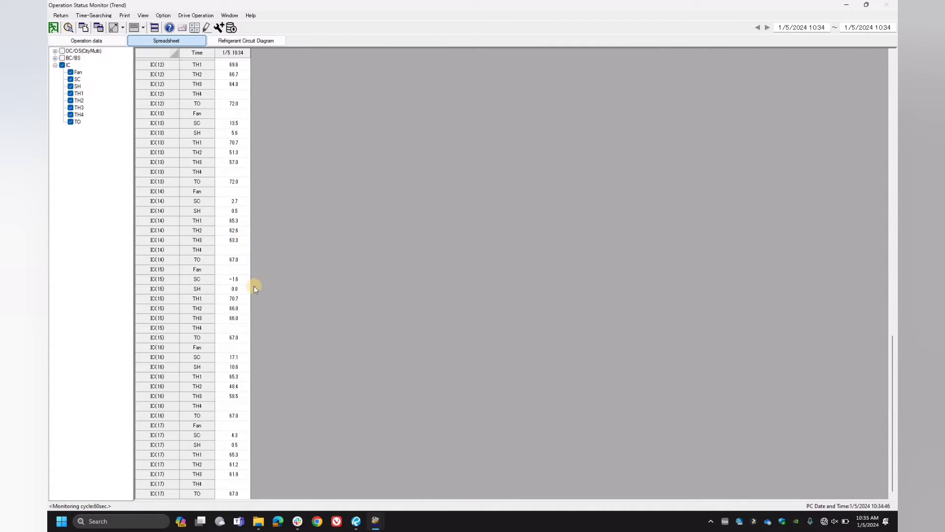
scroll(169, 127, up, 20)
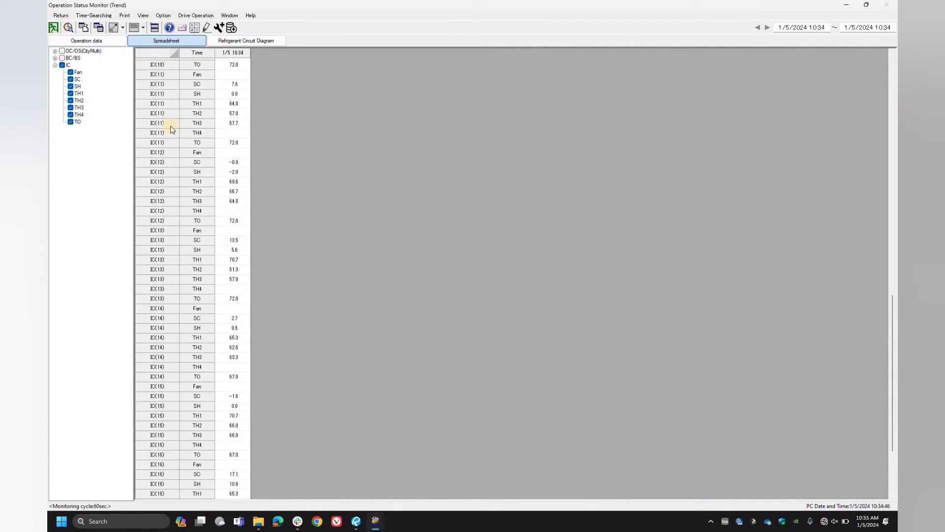
click(70, 87)
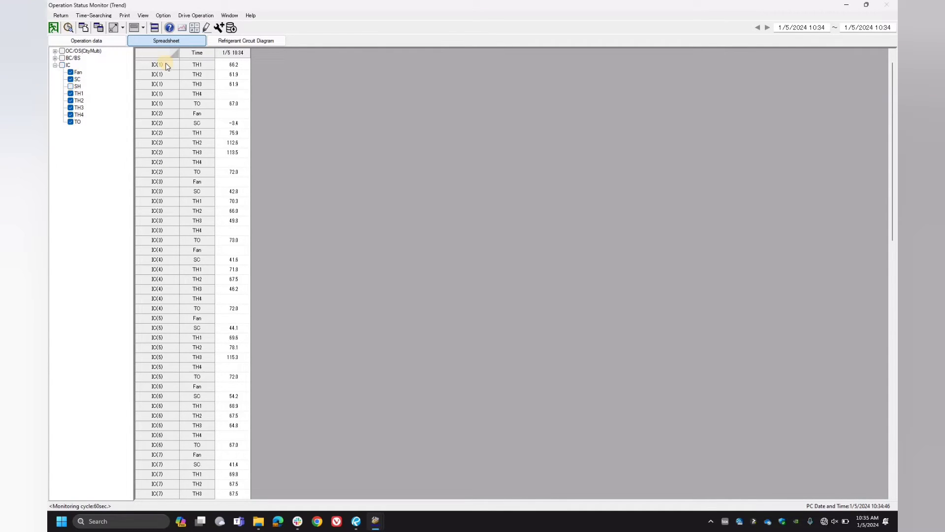
Scroll through the Refrigerant Circuit Diagram, then end monitoring and confirm Yes.
click(254, 41)
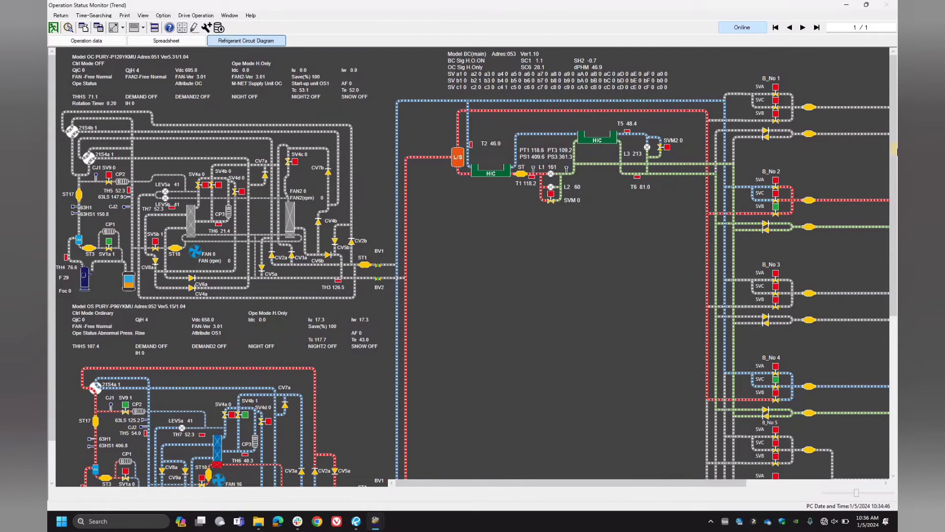
scroll(895, 250, down, 3)
scroll(894, 250, down, 3)
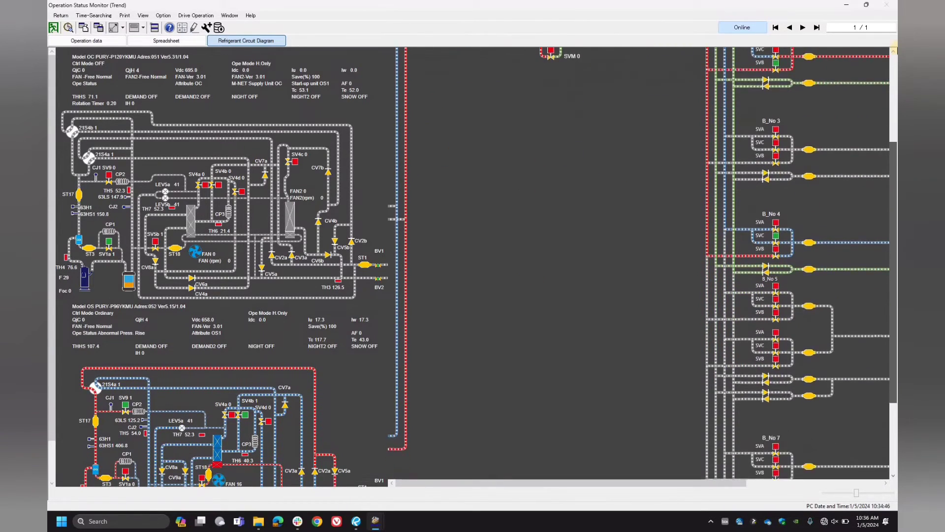
scroll(476, 290, up, 6)
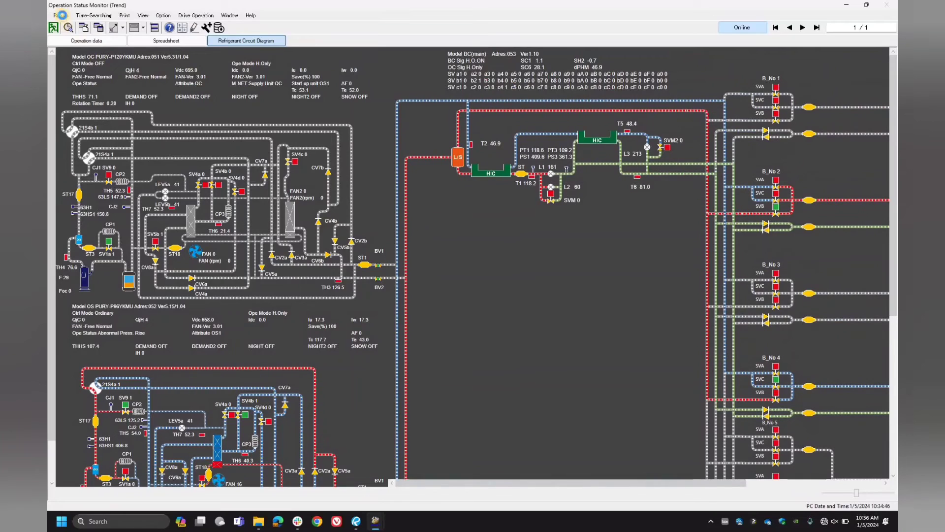
key(alt+F4)
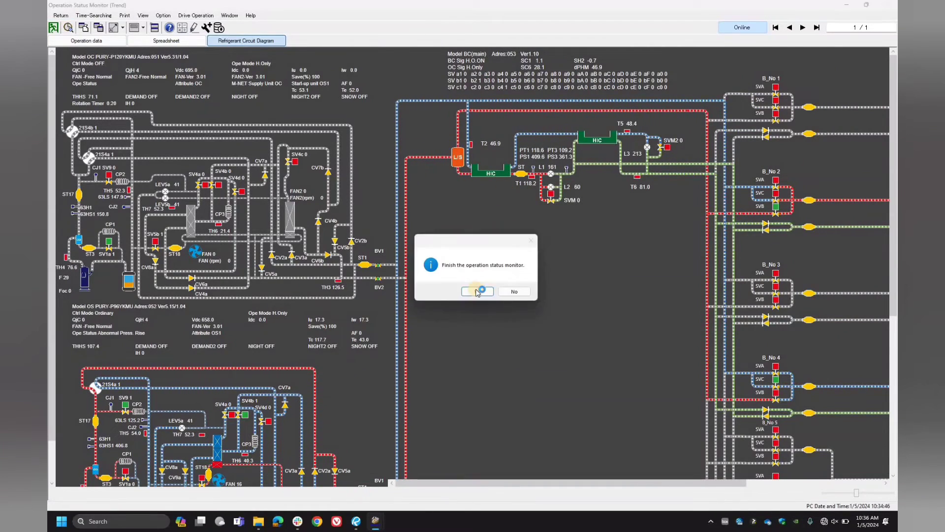
click(477, 291)
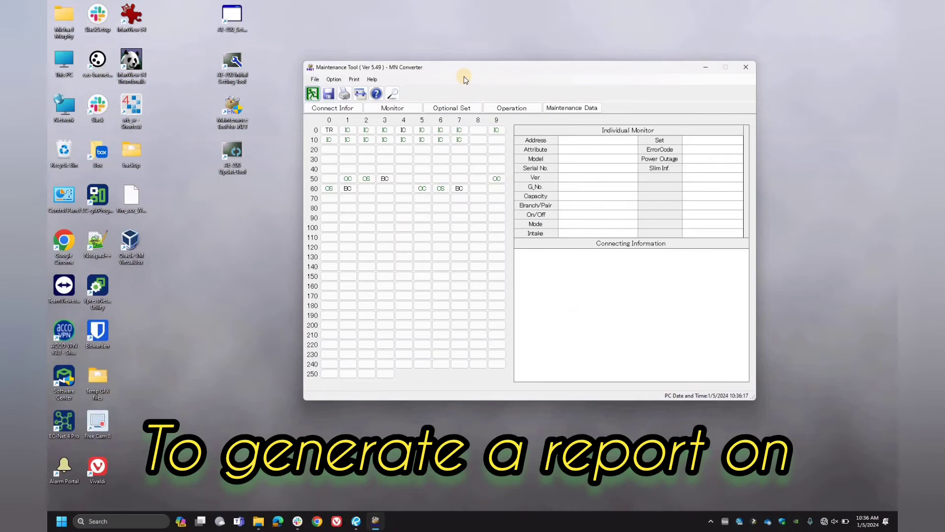
Select only the IC units in rows 0 and 10 and confirm to monitor indoor units 001–011.
click(504, 106)
click(577, 108)
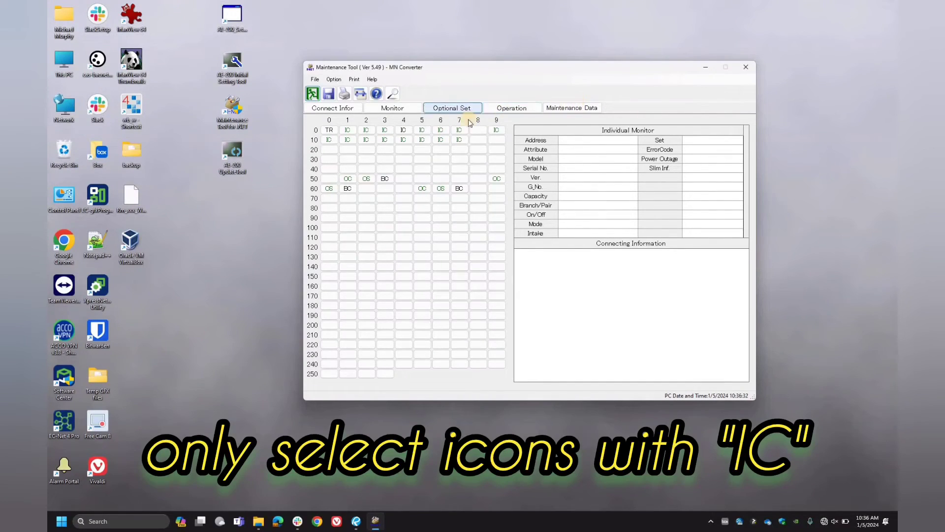
click(391, 111)
click(385, 131)
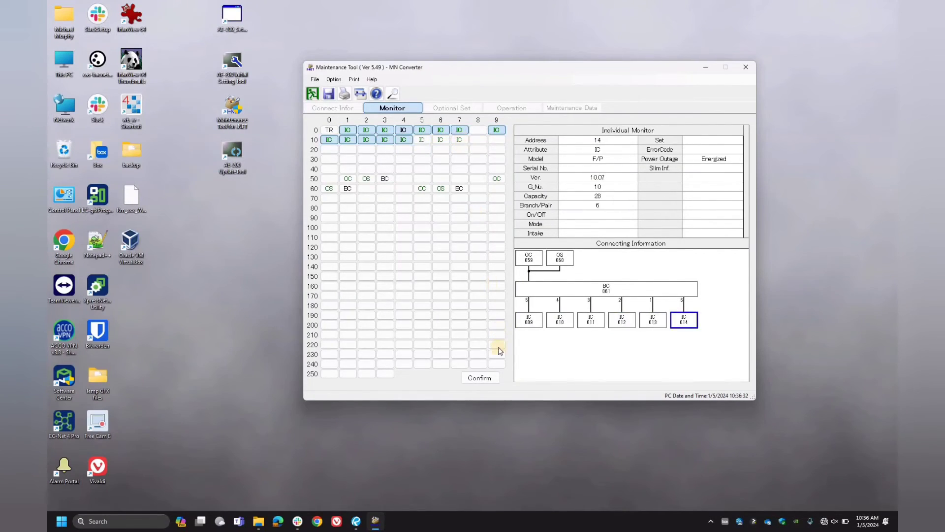
click(480, 377)
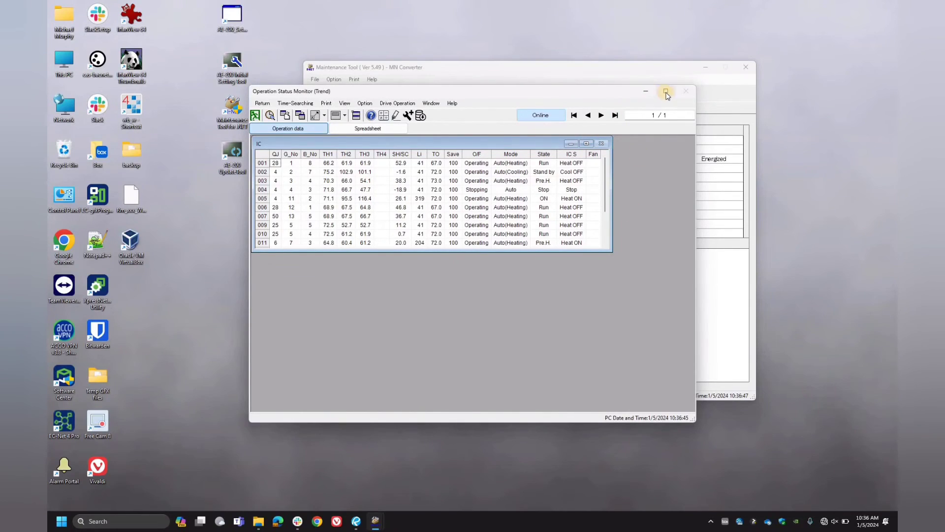
Maximize the Operation Status Monitor window and its IC table.
key(super+z)
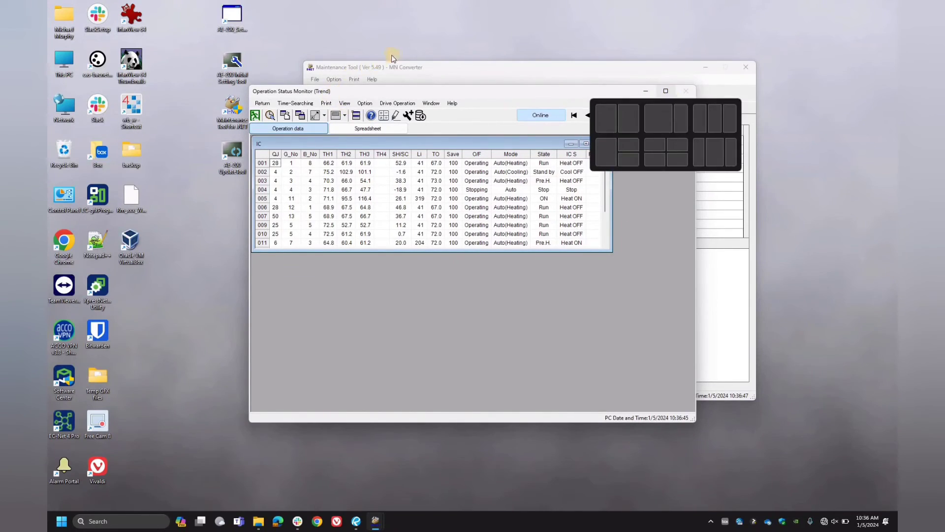
key(super+Up)
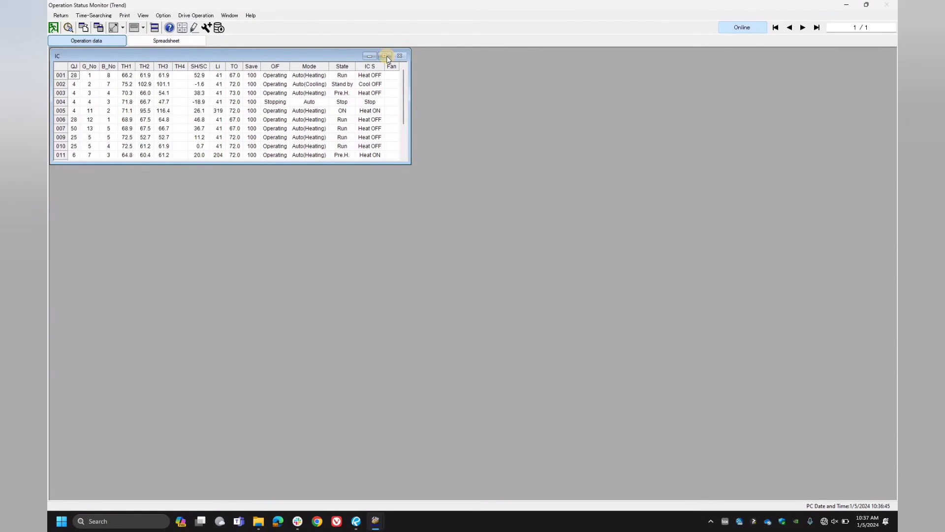
click(385, 55)
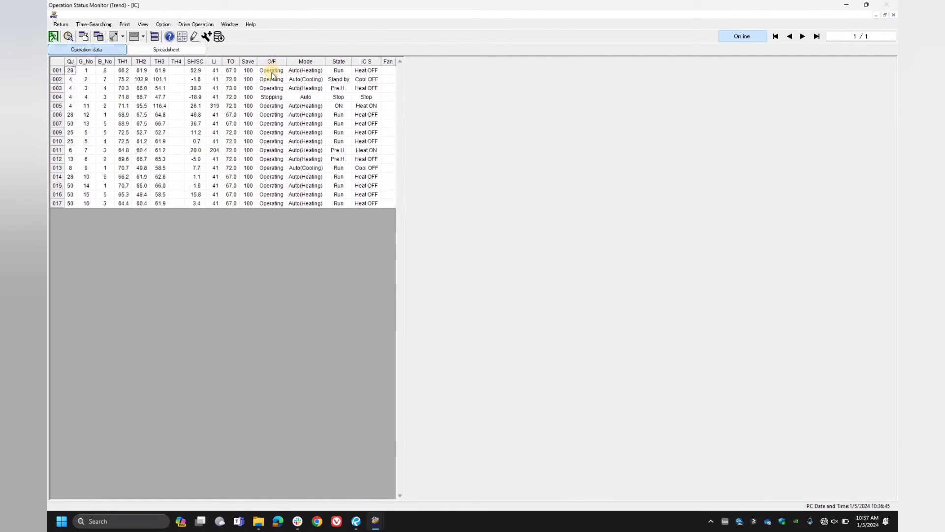
Mark unit 004's row and look through the View and Print menus.
click(66, 97)
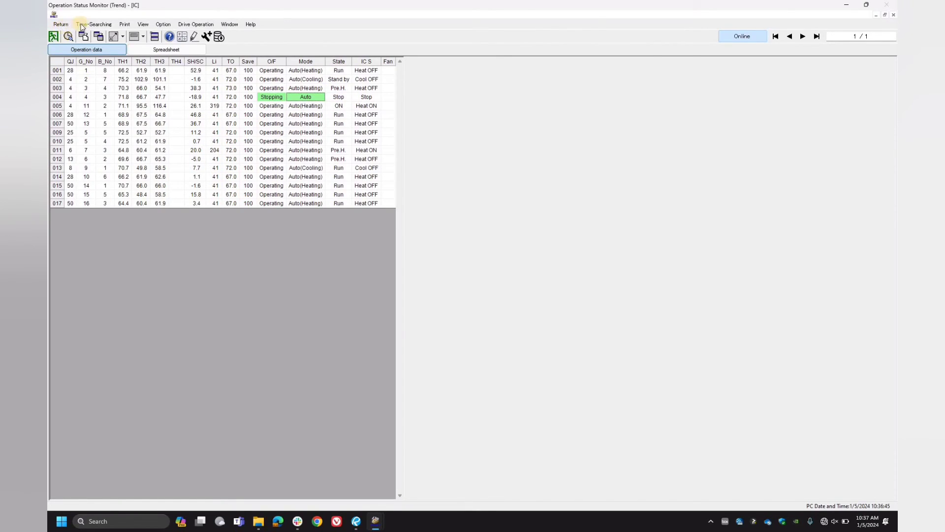
key(alt)
key(Right)
key(Right)
key(Down)
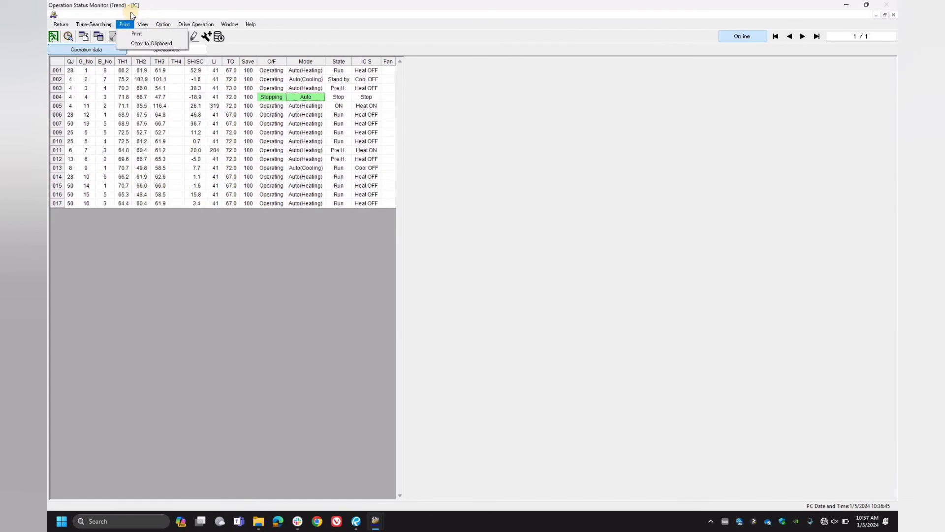
key(Right)
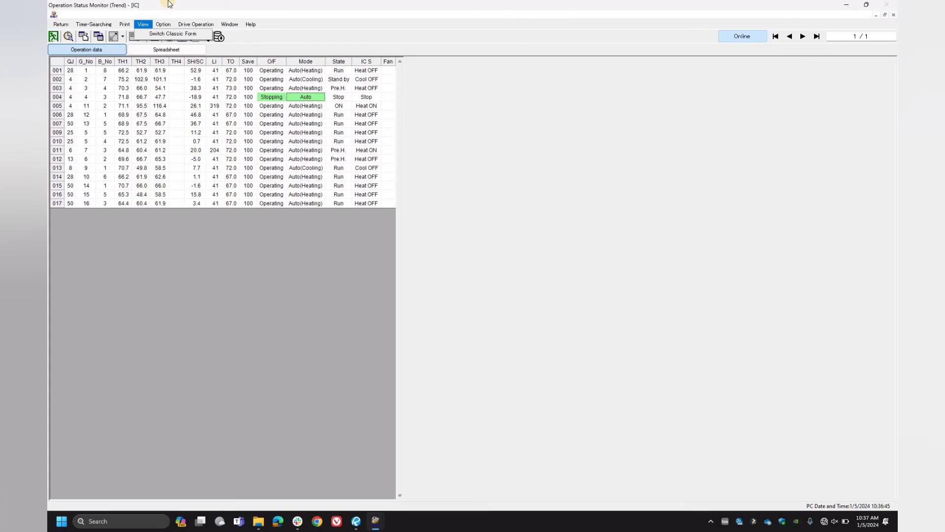
key(Escape)
key(Escape)
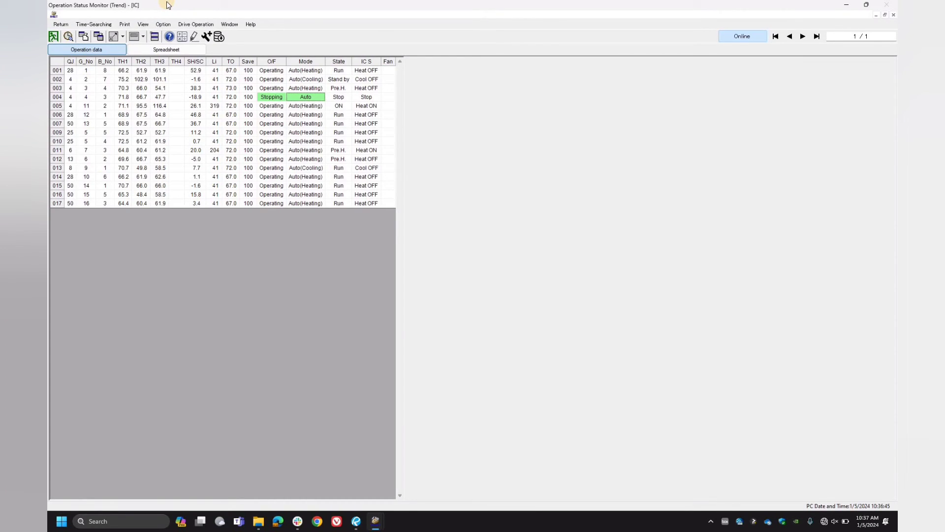
Restore the IC table to its own window and enlarge it to list units 001–017.
click(885, 16)
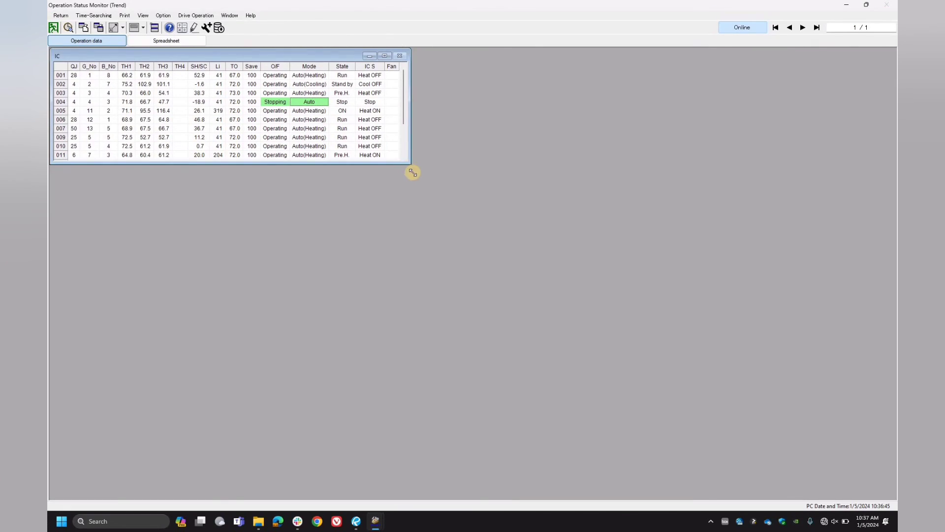
drag(412, 173, 423, 212)
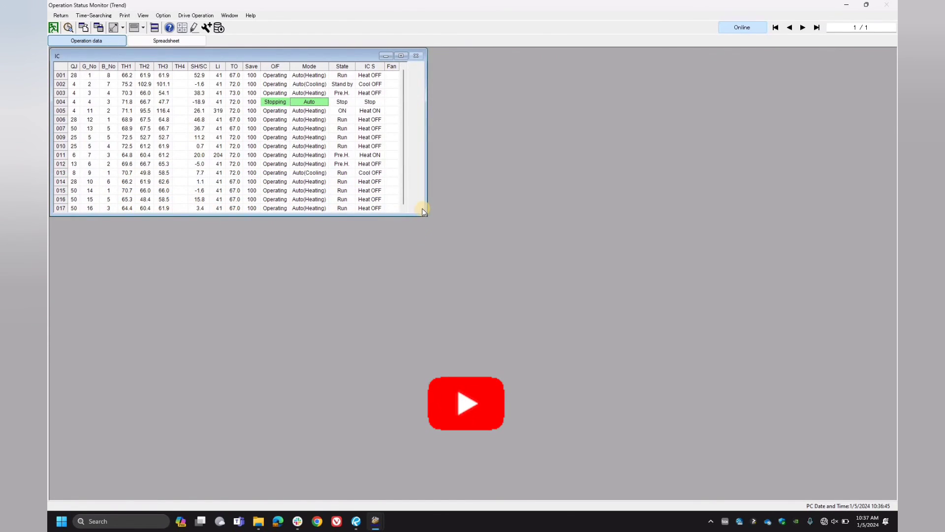